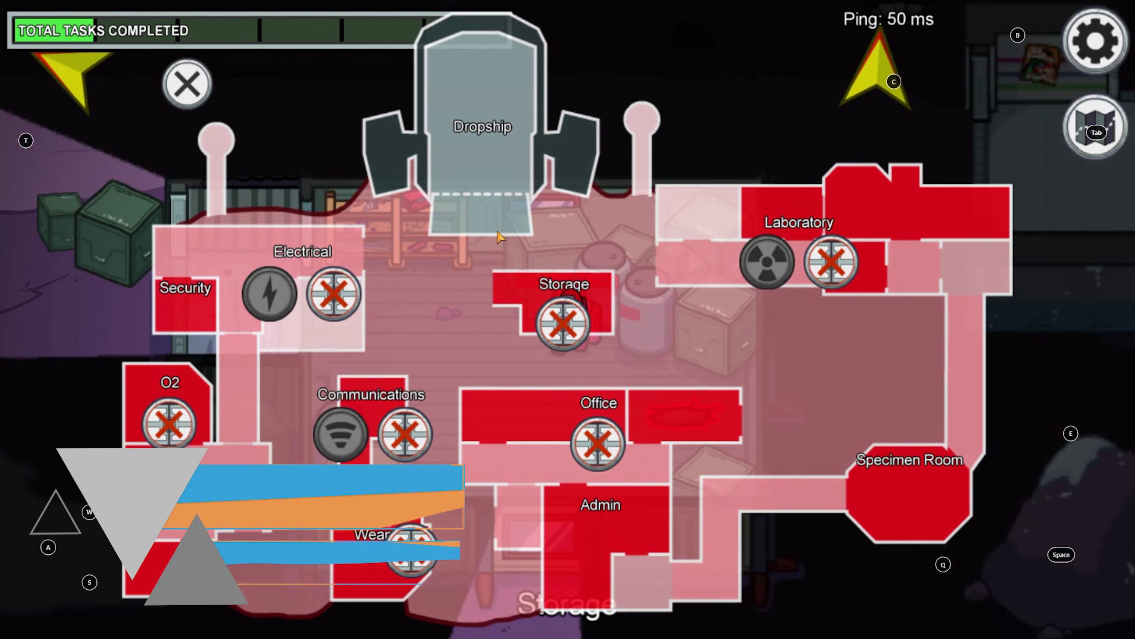
# Step: Close the sabotage map and walk the red character west out of Storage to the purple crewmate
pyautogui.press('Tab')
pyautogui.press('a')
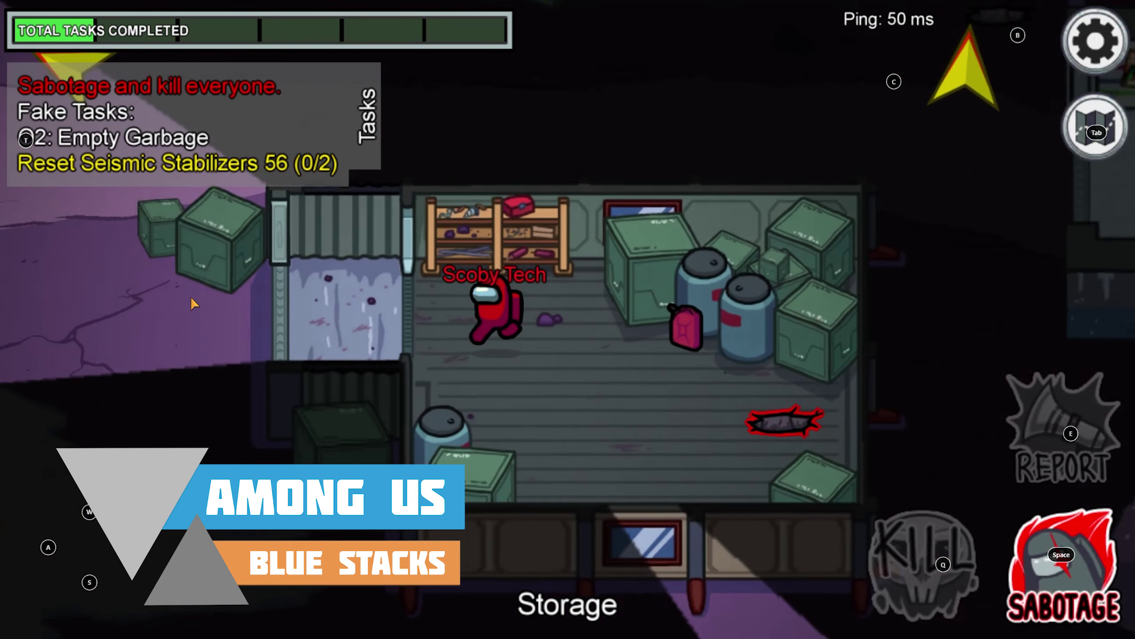
pyautogui.press('a')
pyautogui.press('w')
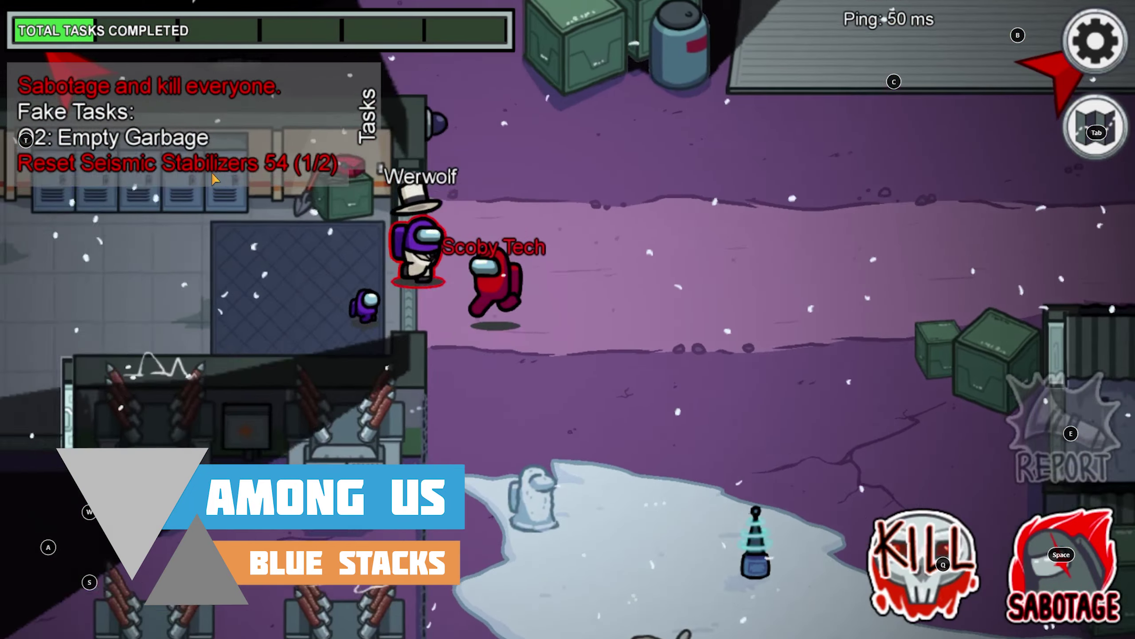
# Step: Follow the purple crewmate around the building and up the railed walkway, and try to kill them on the platform
pyautogui.press('w')
pyautogui.press('a')
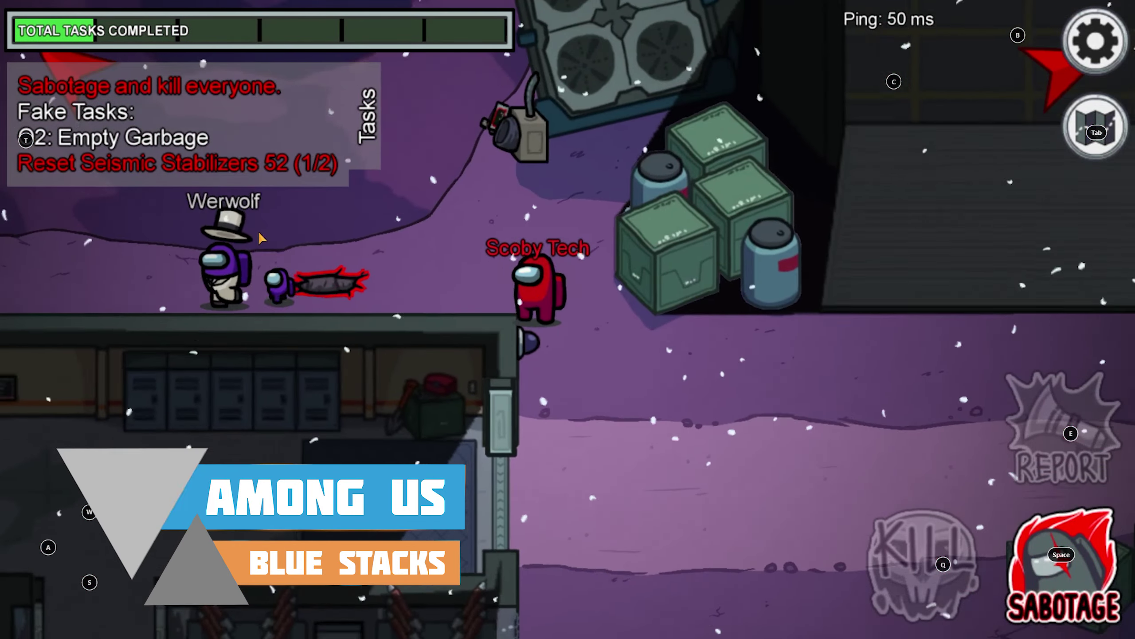
pyautogui.press('a')
pyautogui.press('w')
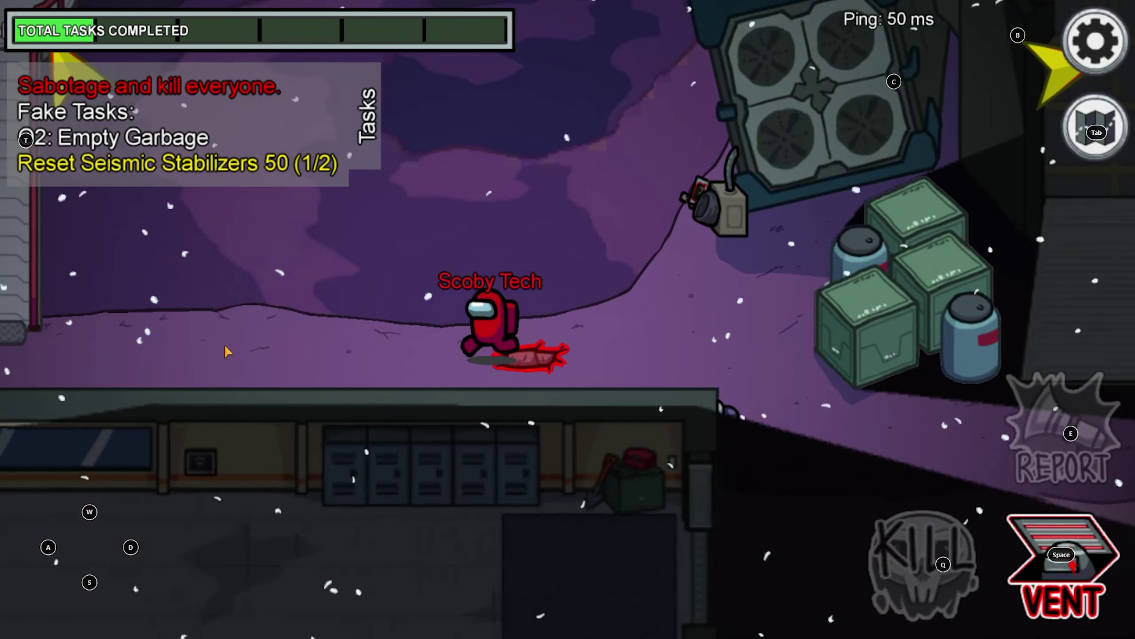
pyautogui.press('w')
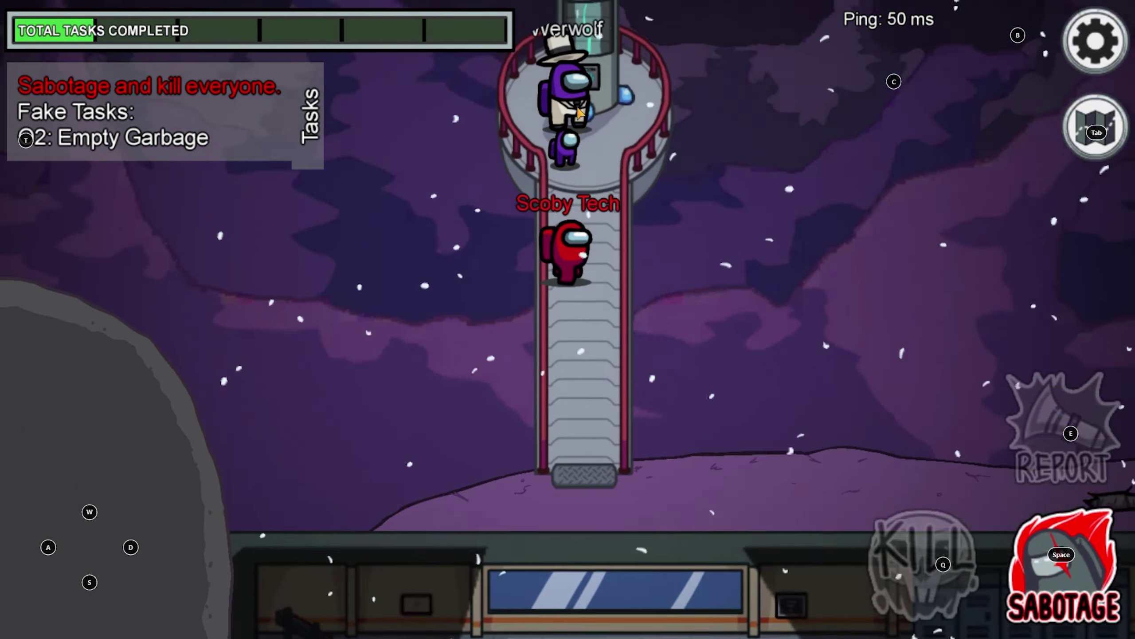
pyautogui.press('q')
pyautogui.press('s')
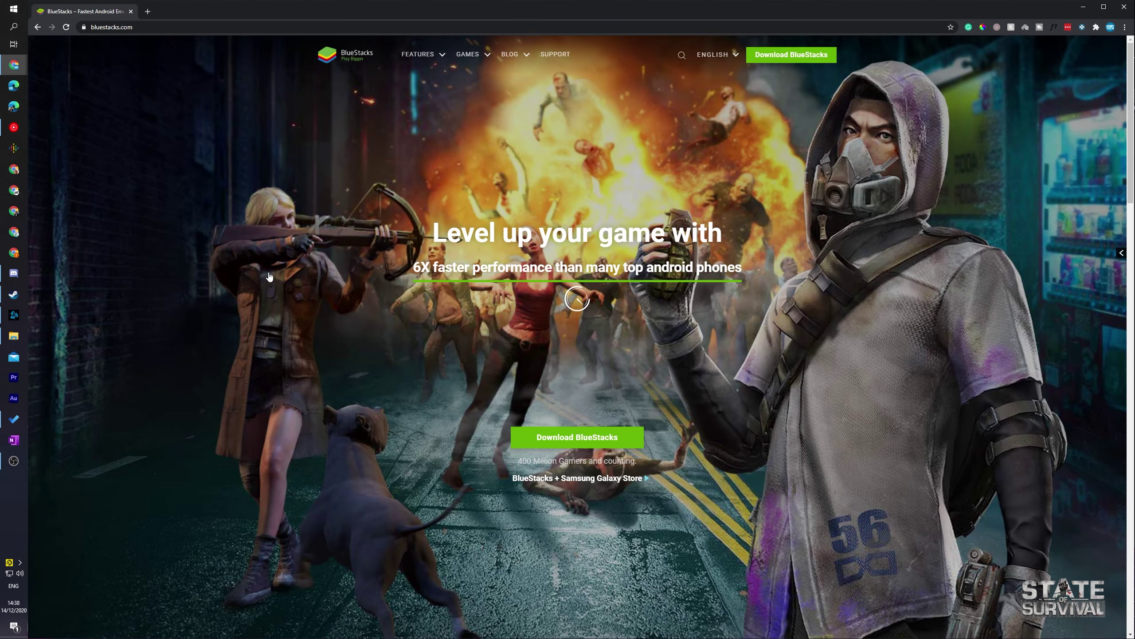
# Step: Download the BlueStacks installer from the bluestacks.com home page
pyautogui.click(142, 26)
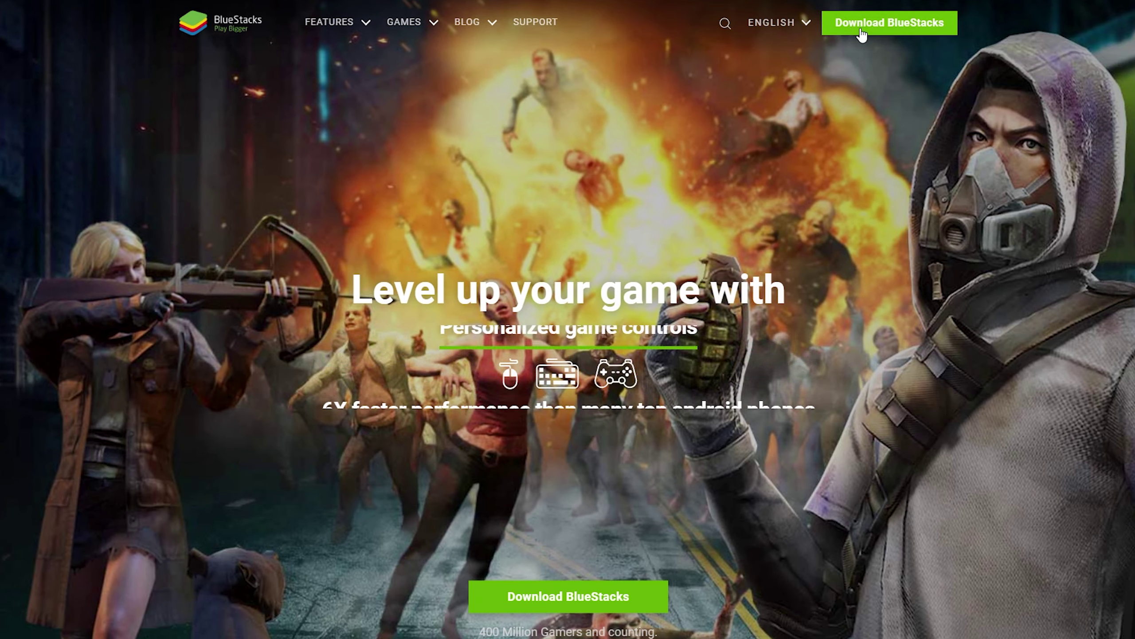
pyautogui.click(878, 35)
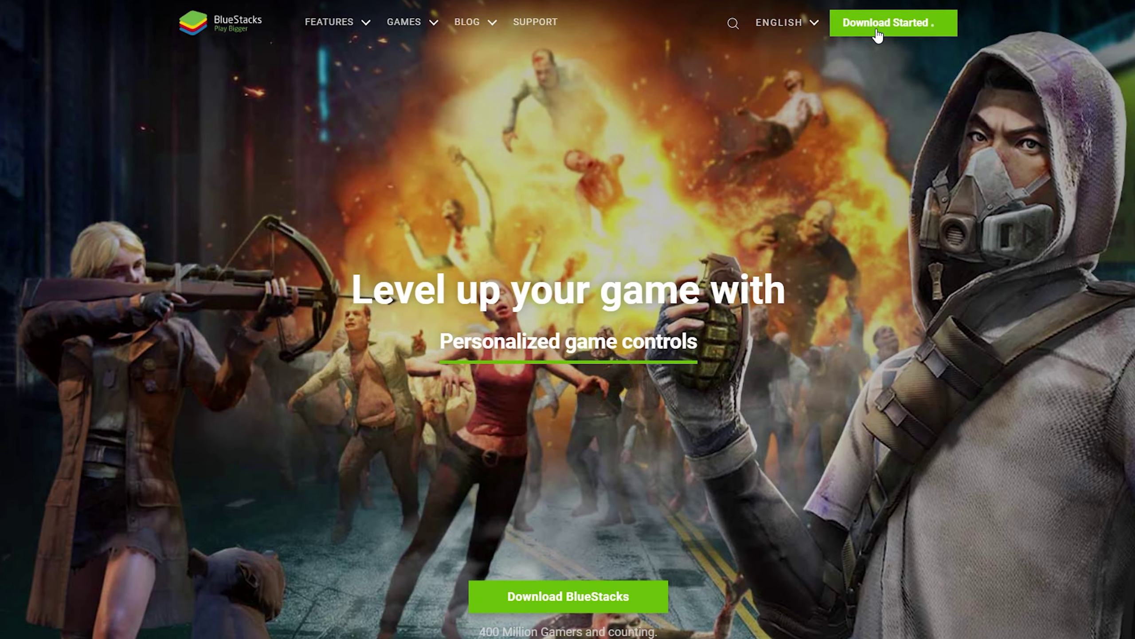
pyautogui.scroll(-1, 878, 36)
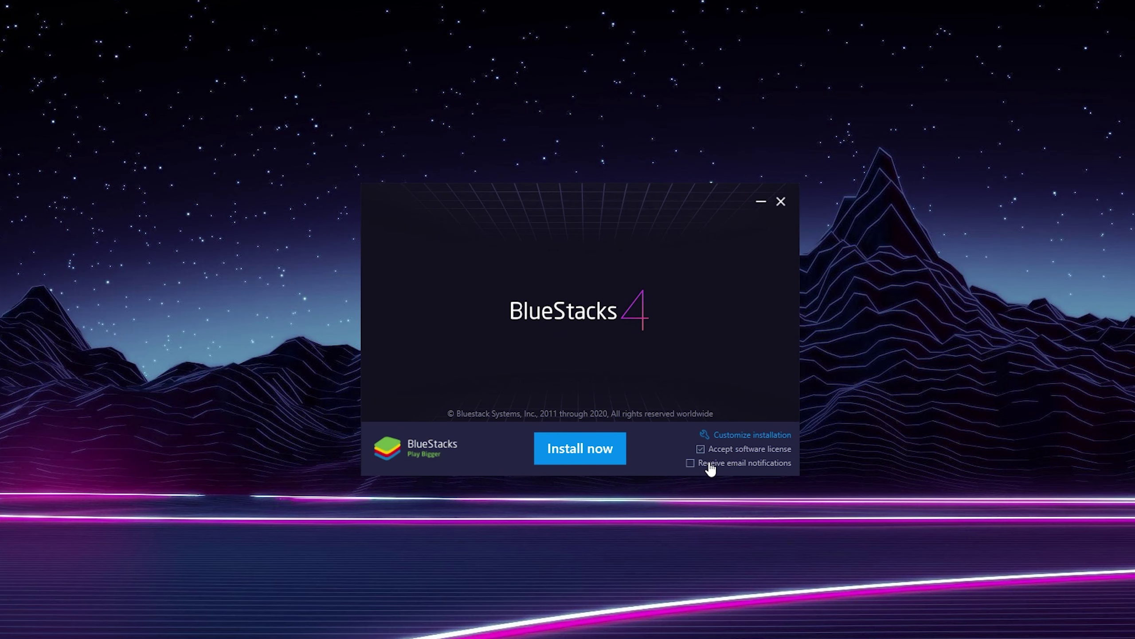
# Step: Check the custom installation options for the data path, return without changing them, and start installing BlueStacks 4
pyautogui.click(721, 435)
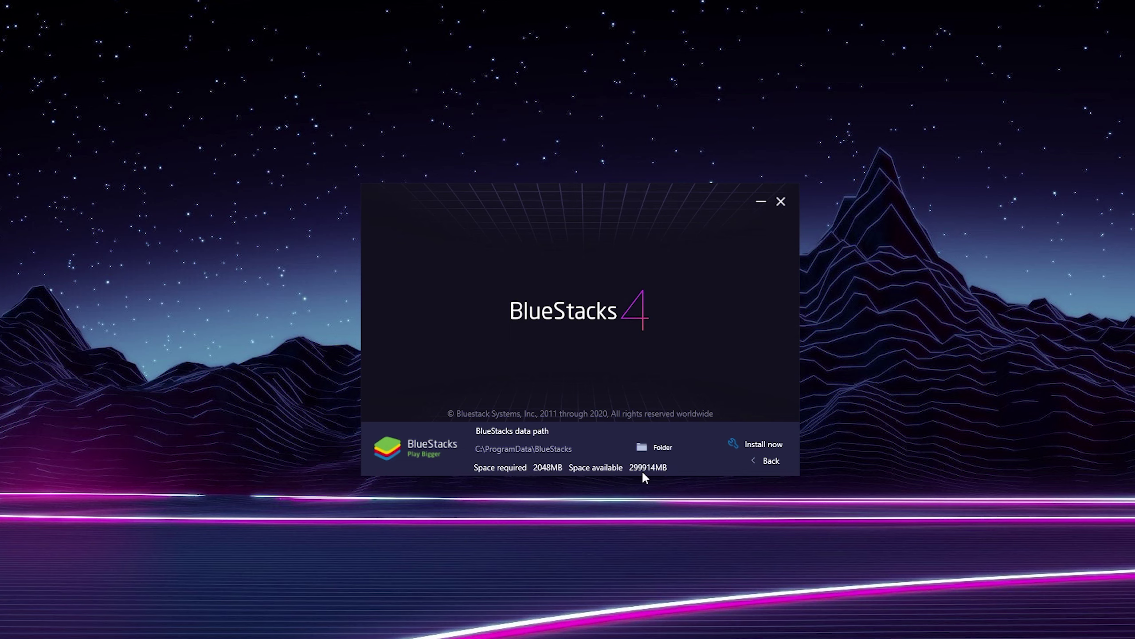
pyautogui.click(770, 461)
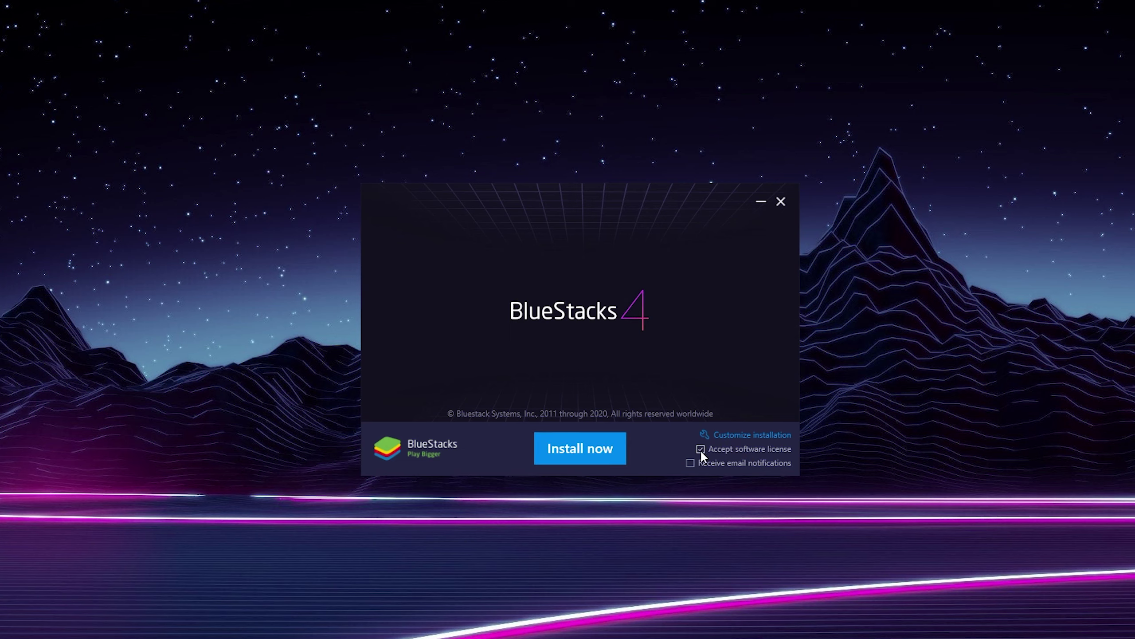
pyautogui.click(571, 450)
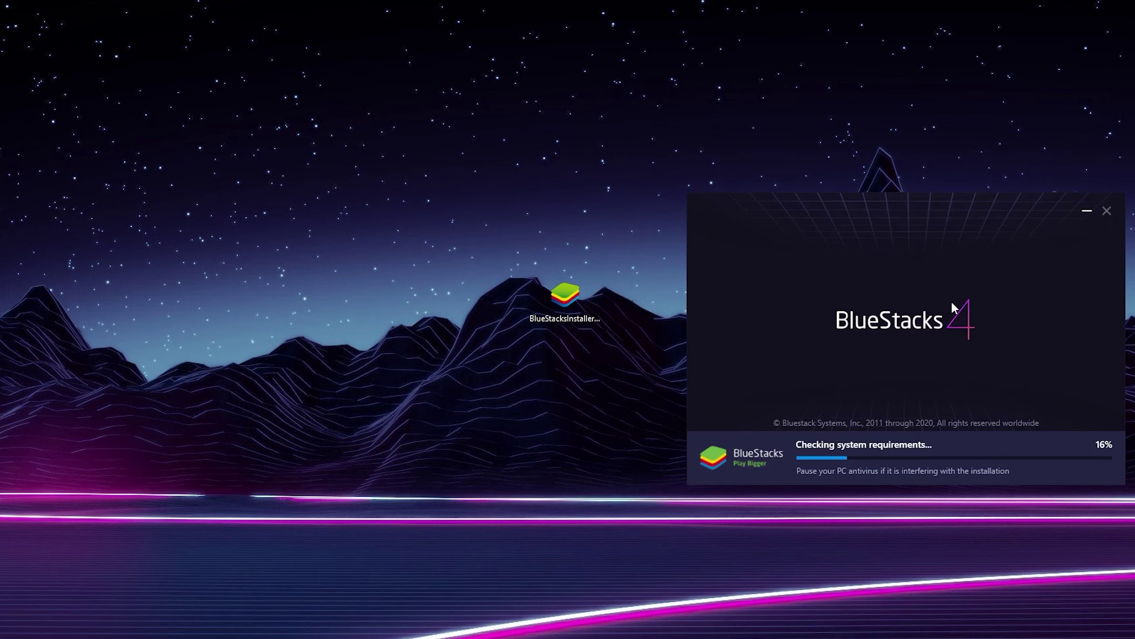
pyautogui.moveTo(917, 202); pyautogui.dragTo(608, 175)
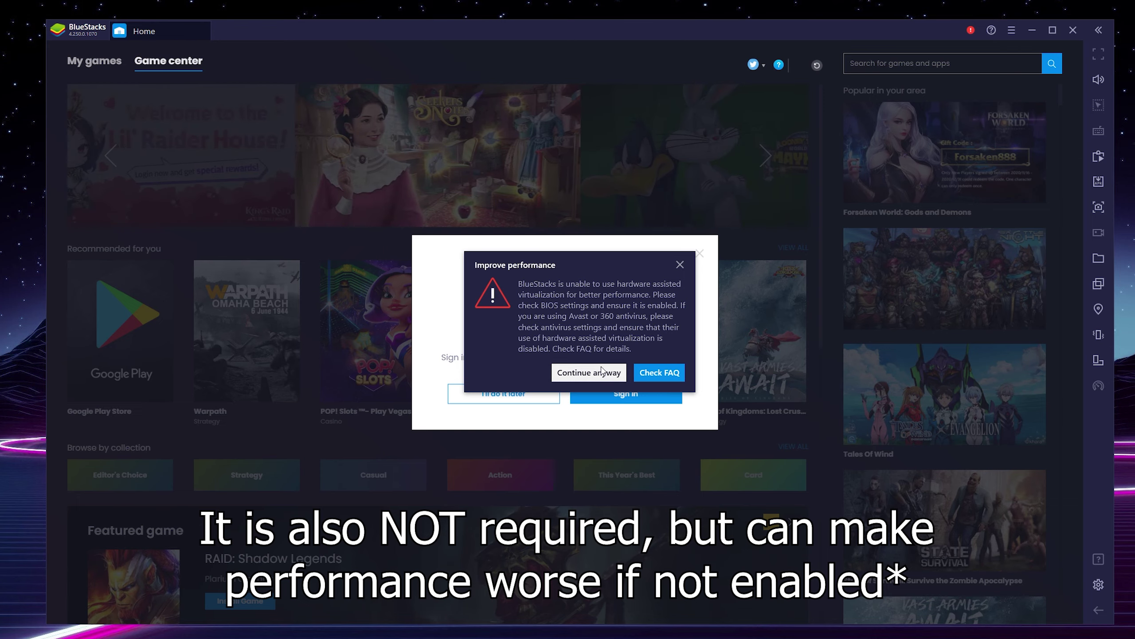
# Step: Open the FAQ from the hardware virtualization warning and read through the instructions for enabling virtualization
pyautogui.click(659, 374)
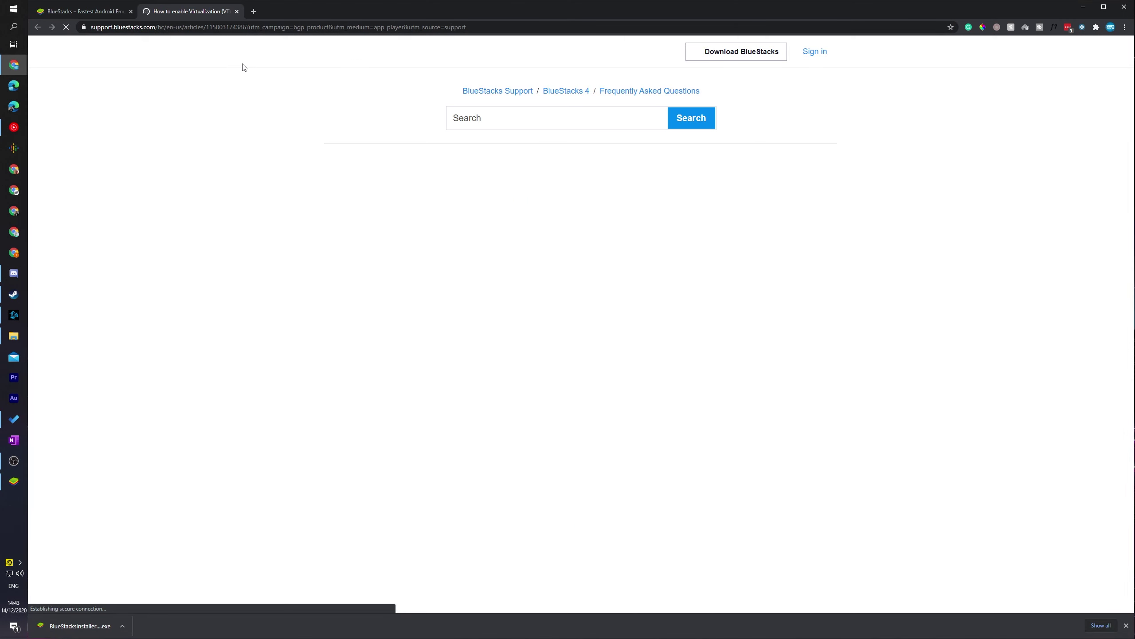
pyautogui.scroll(-8, 774, 341)
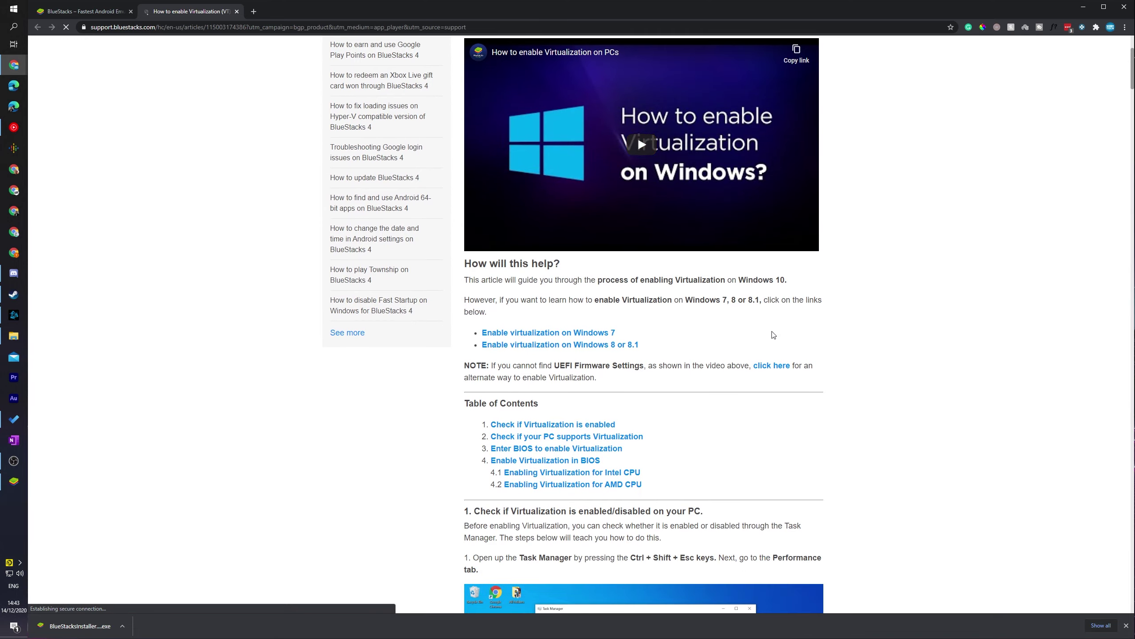
pyautogui.scroll(-10, 774, 331)
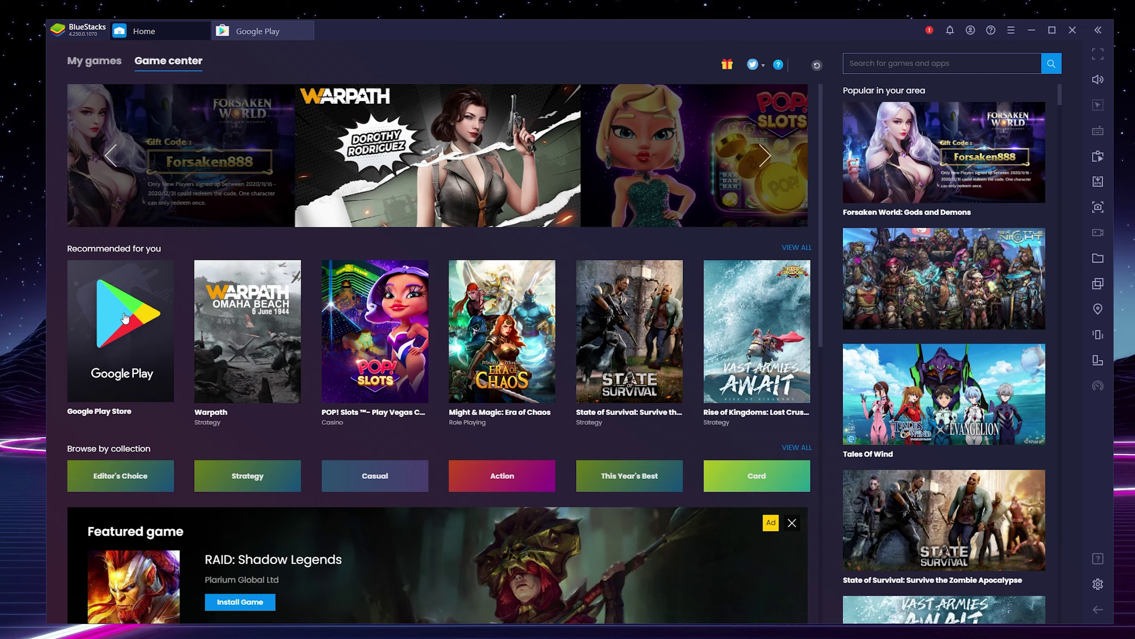
# Step: Search the Google Play Store for "among us" and open the Among Us game page
pyautogui.click(101, 339)
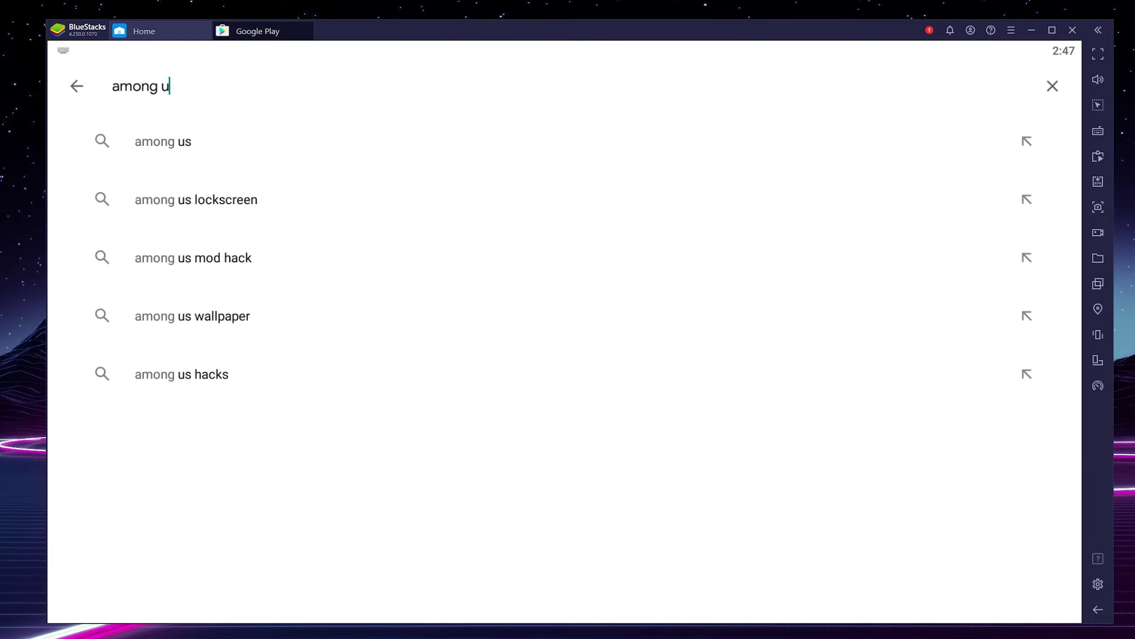
pyautogui.click(181, 155)
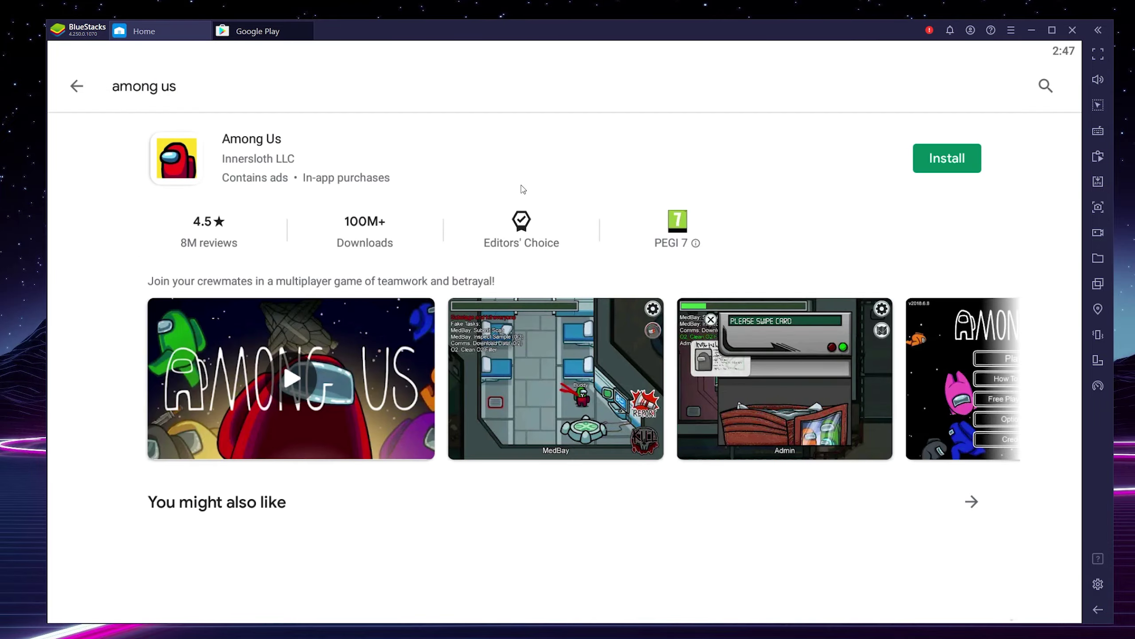
pyautogui.click(239, 138)
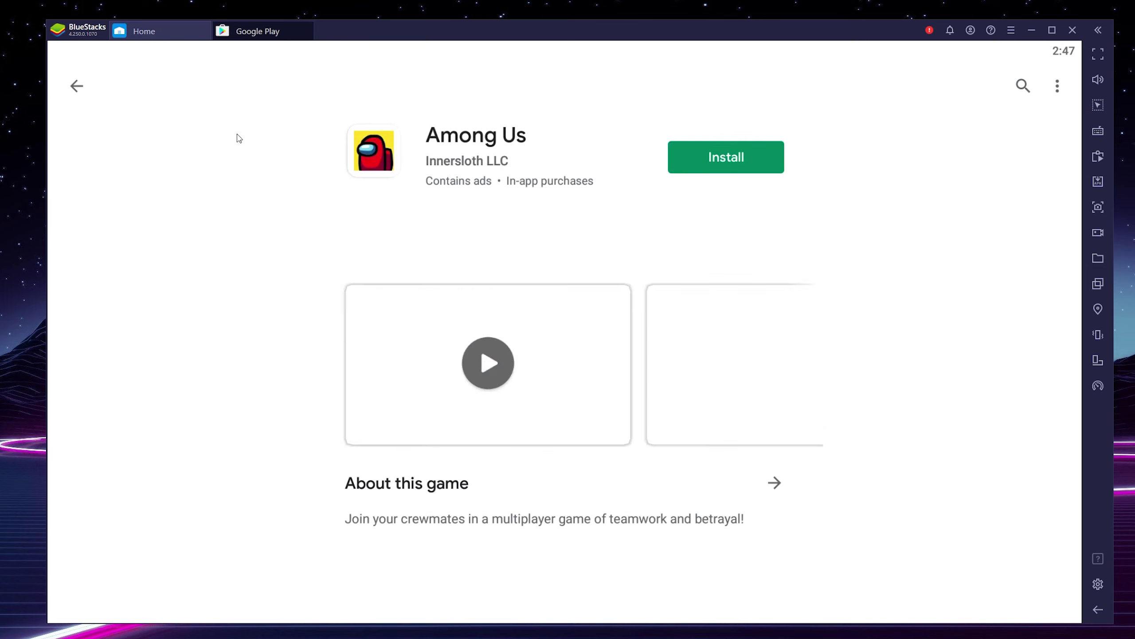
# Step: Look through the Among Us page's preview images and description, and install the game
pyautogui.scroll(-2, 562, 298)
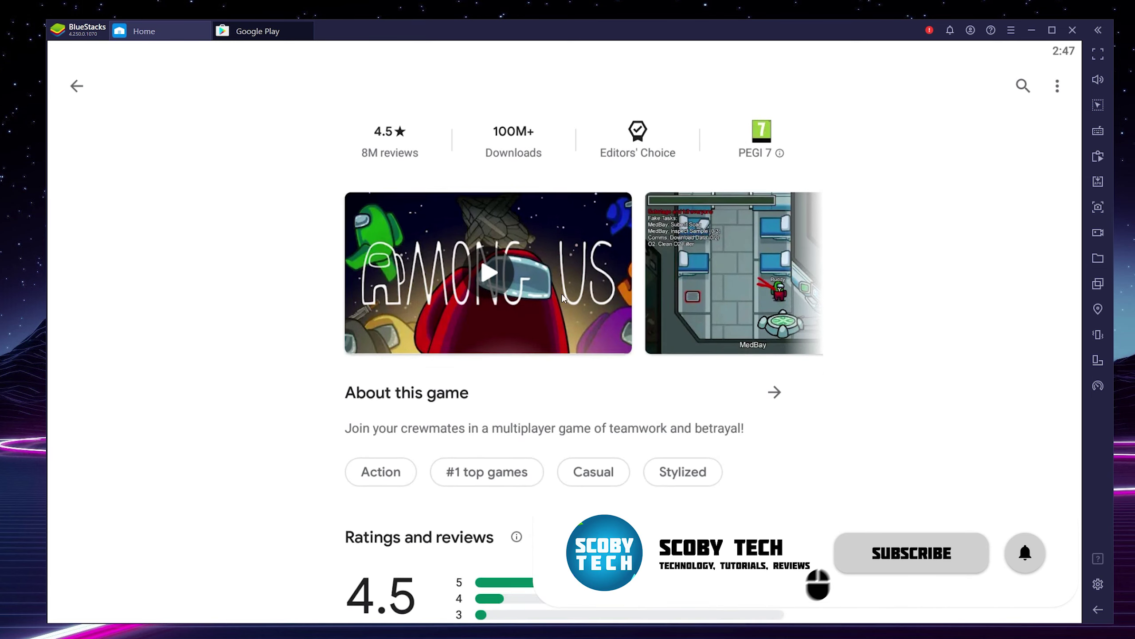
pyautogui.scroll(-2, 562, 297)
pyautogui.hscroll(5, 563, 179)
pyautogui.scroll(4, 626, 313)
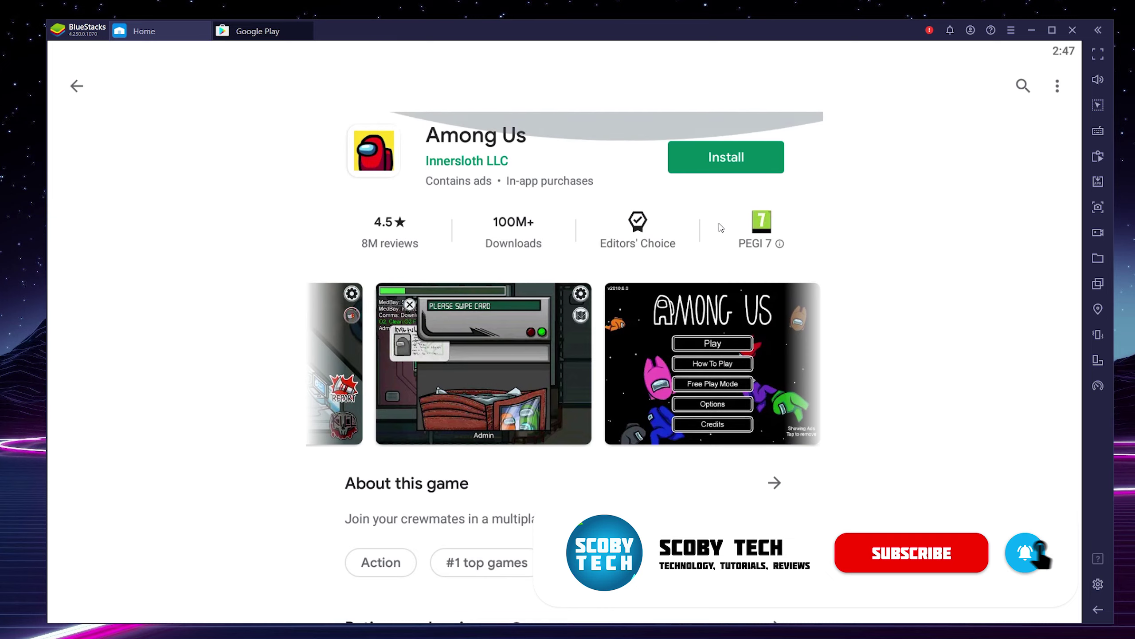
pyautogui.click(721, 160)
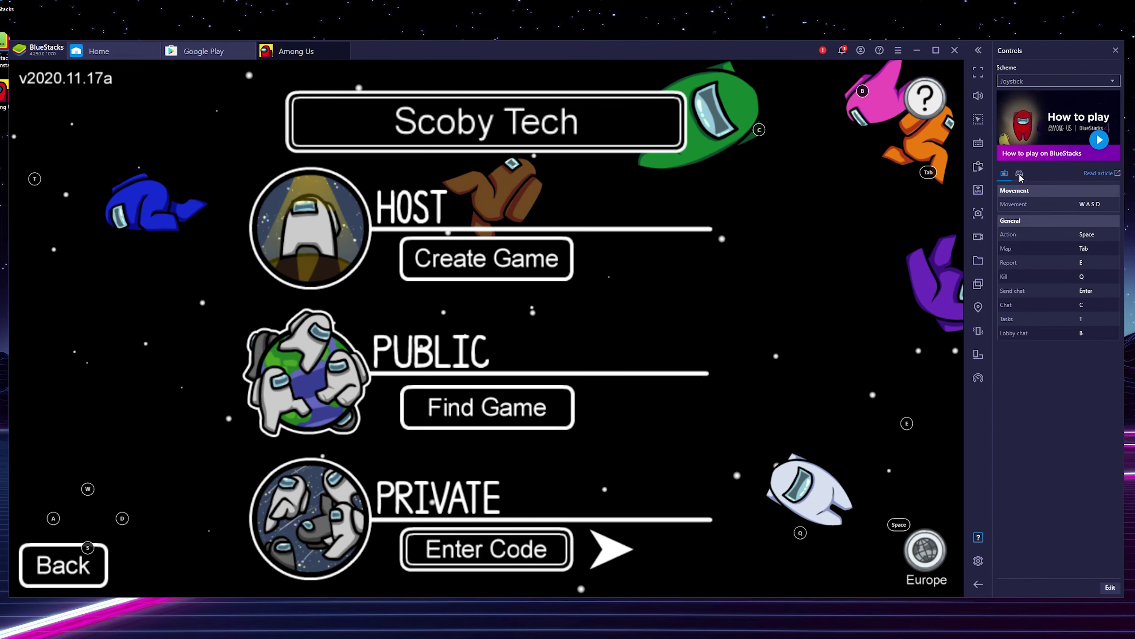
# Step: Open the Among Us keyboard controls for editing and set the Move left key to Q
pyautogui.click(1005, 174)
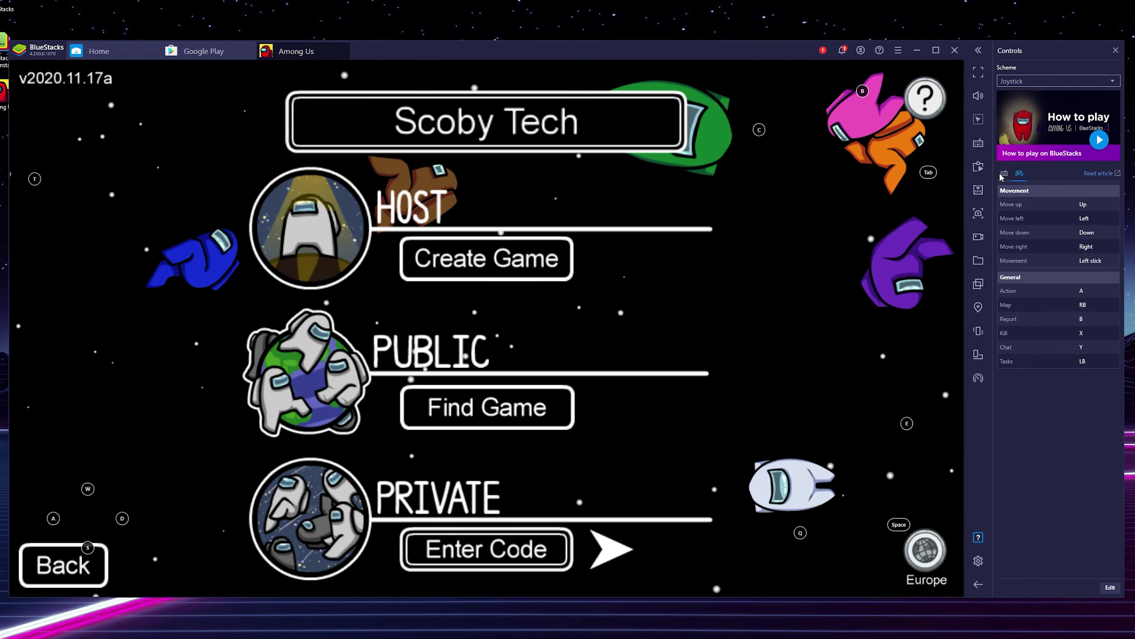
pyautogui.click(1111, 587)
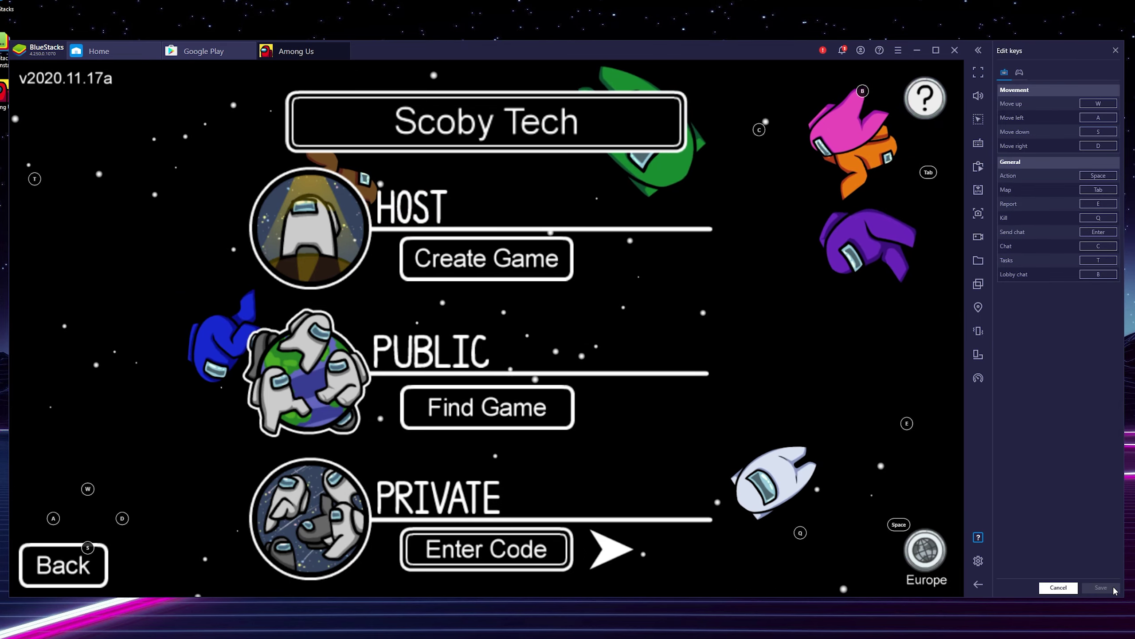
pyautogui.press('w')
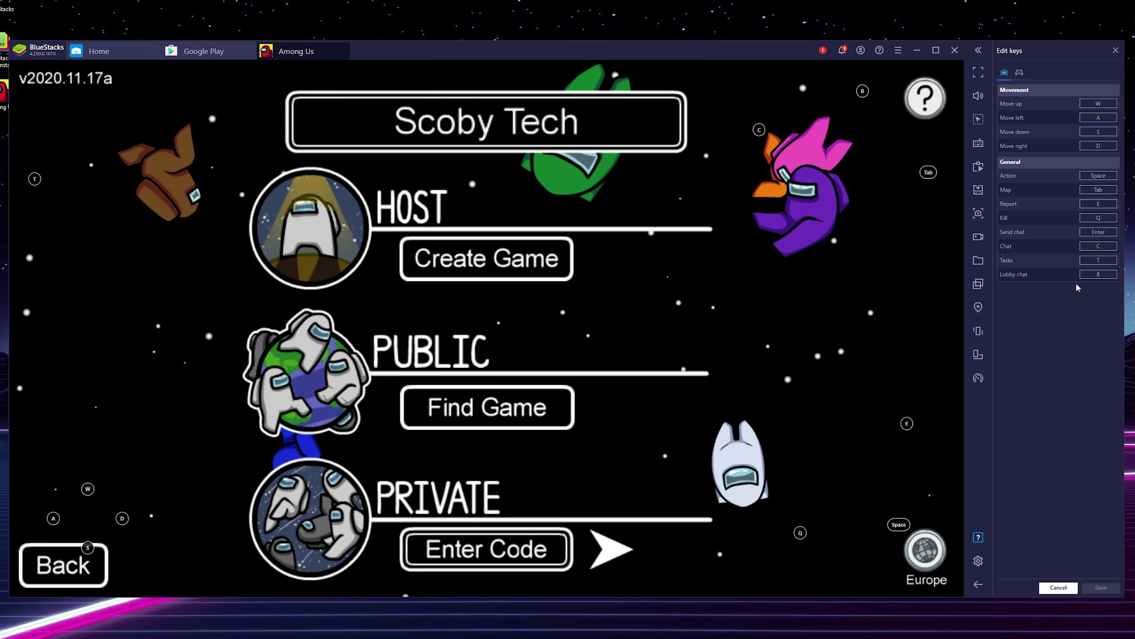
pyautogui.click(1105, 118)
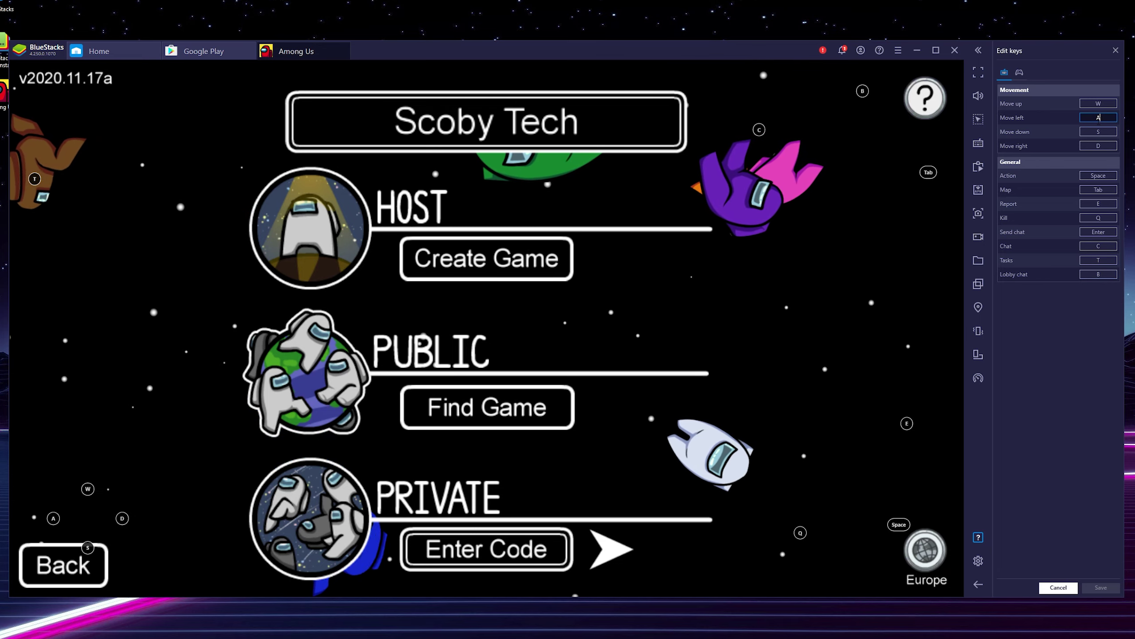
pyautogui.press('q')
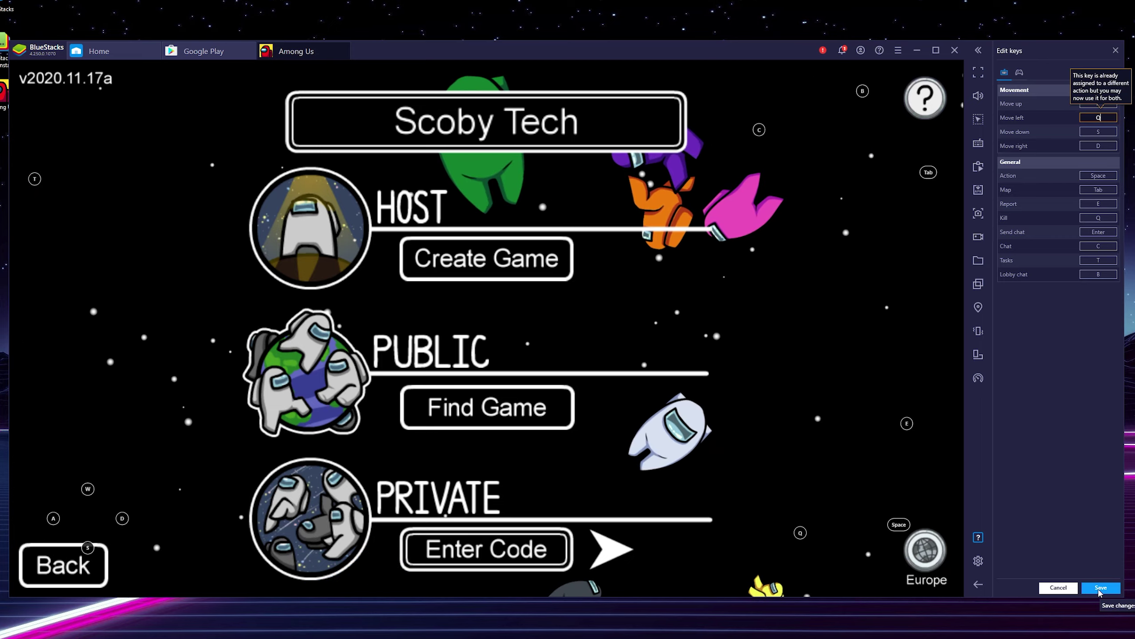